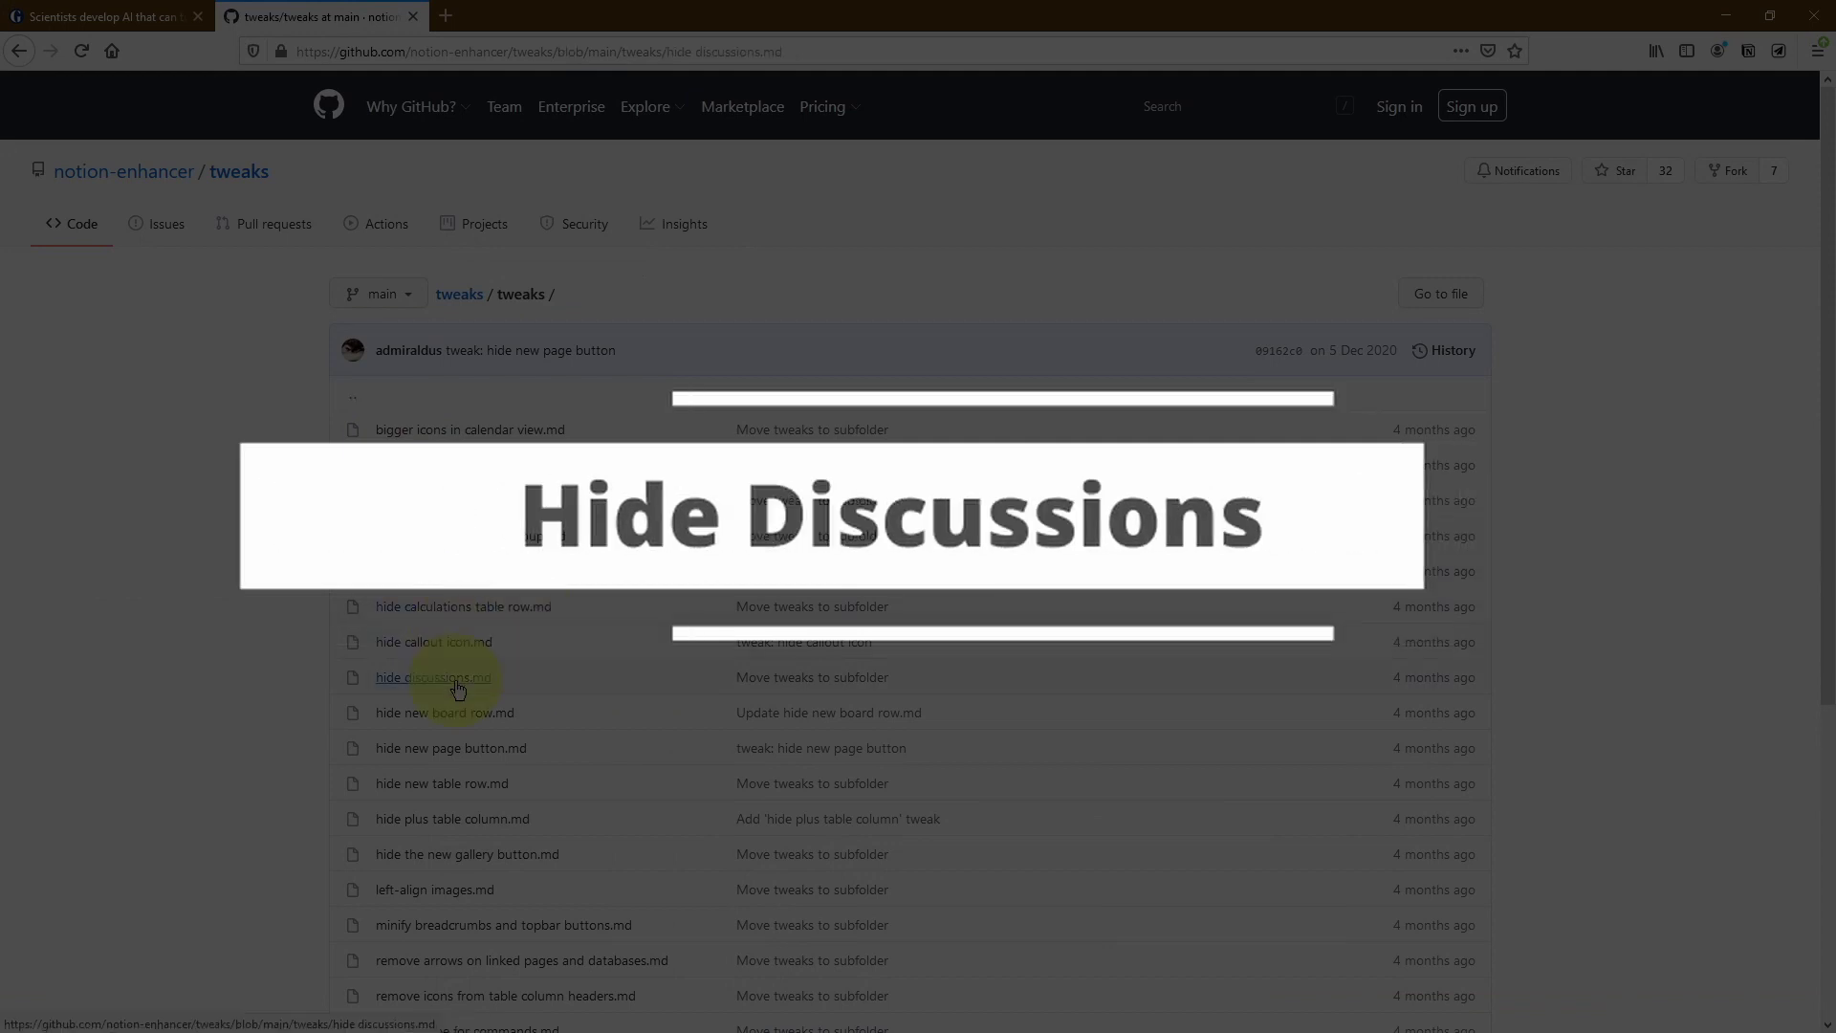
Step: Open the 'hide plus table column' tweak in the notion-enhancer tweaks repo
left_click(482, 829)
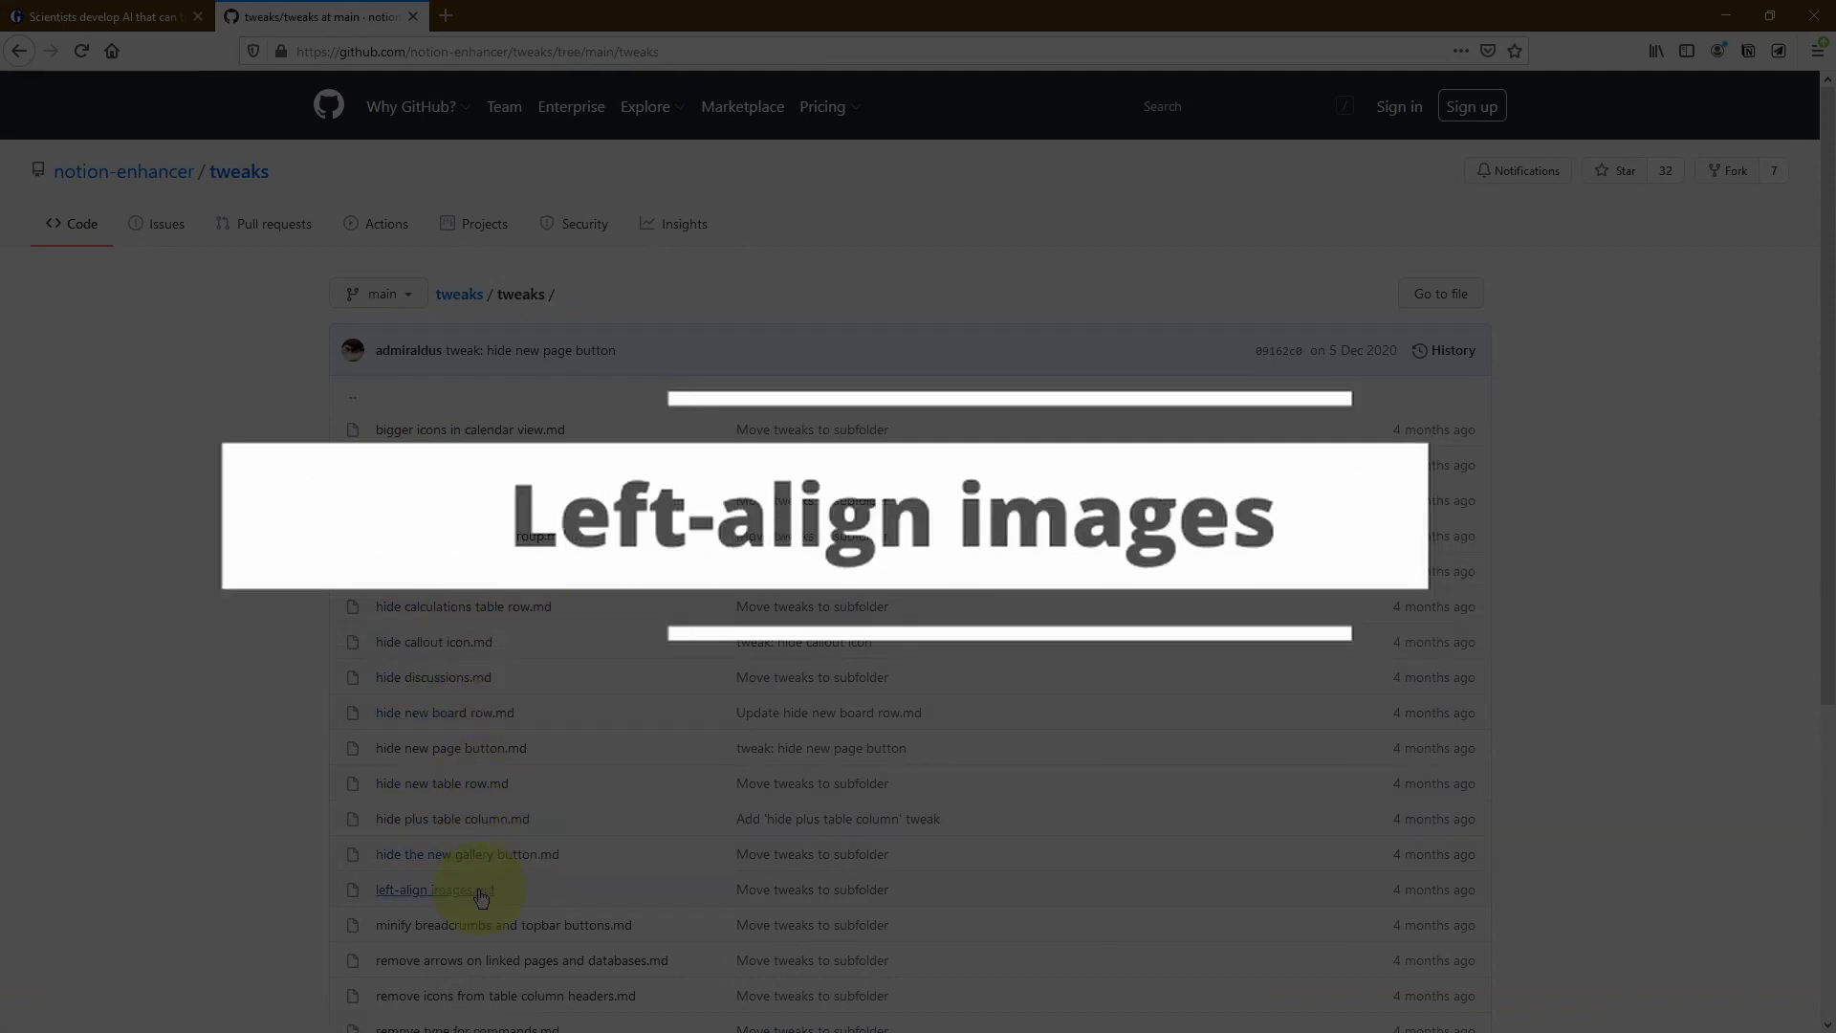
scroll(489, 876, "down", 2)
scroll(496, 908, "down", 3)
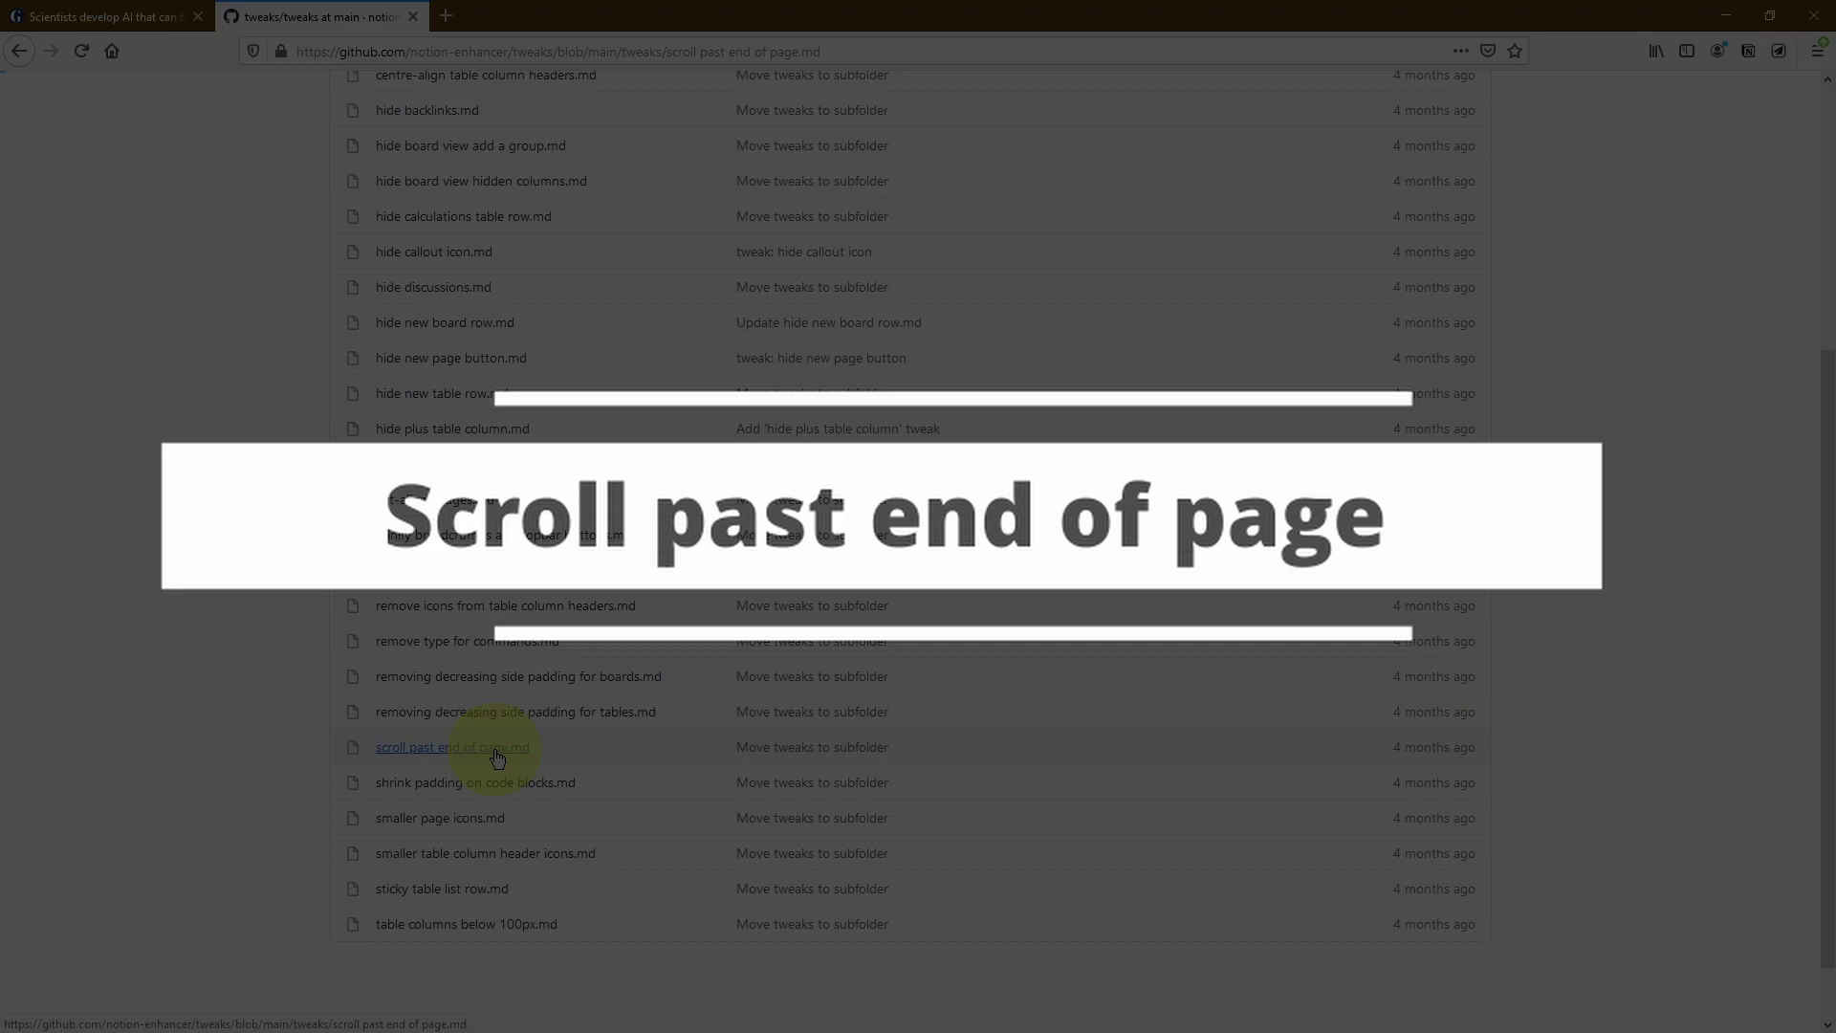
scroll(512, 717, "down", 2)
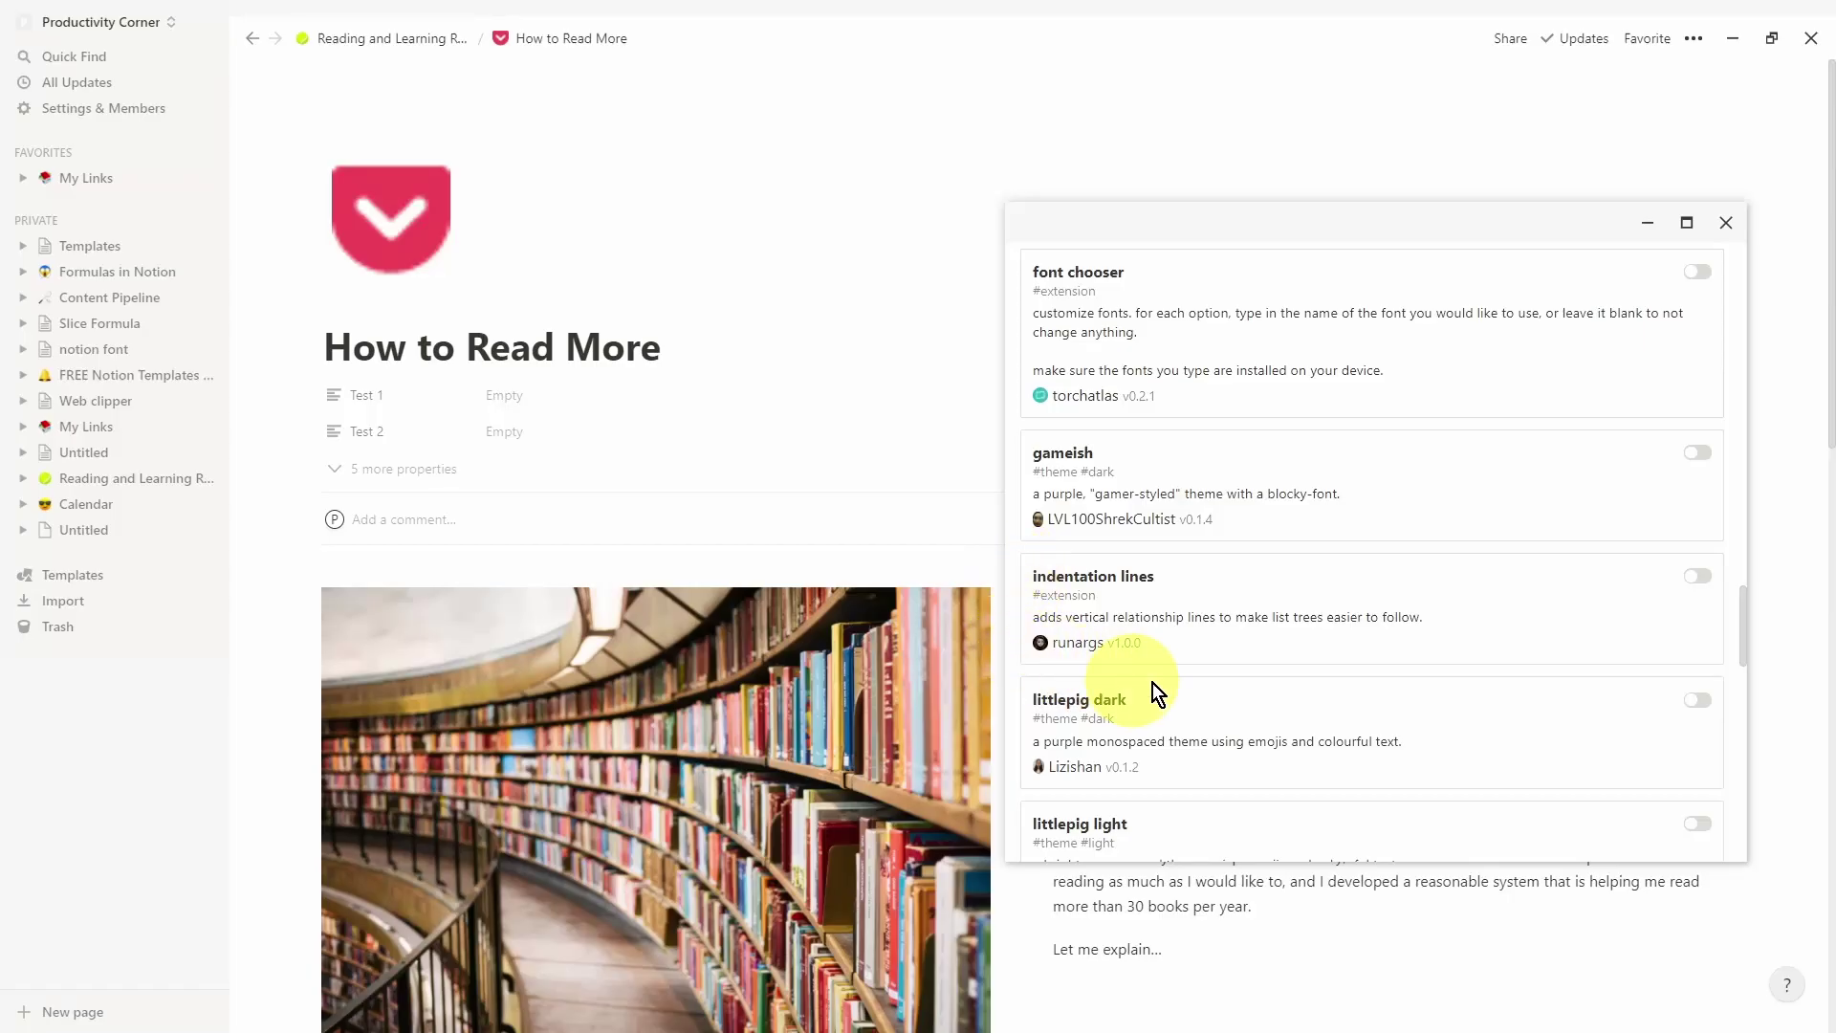
Step: Turn on the indentation lines extension with the 'solid' line style
left_click(1697, 575)
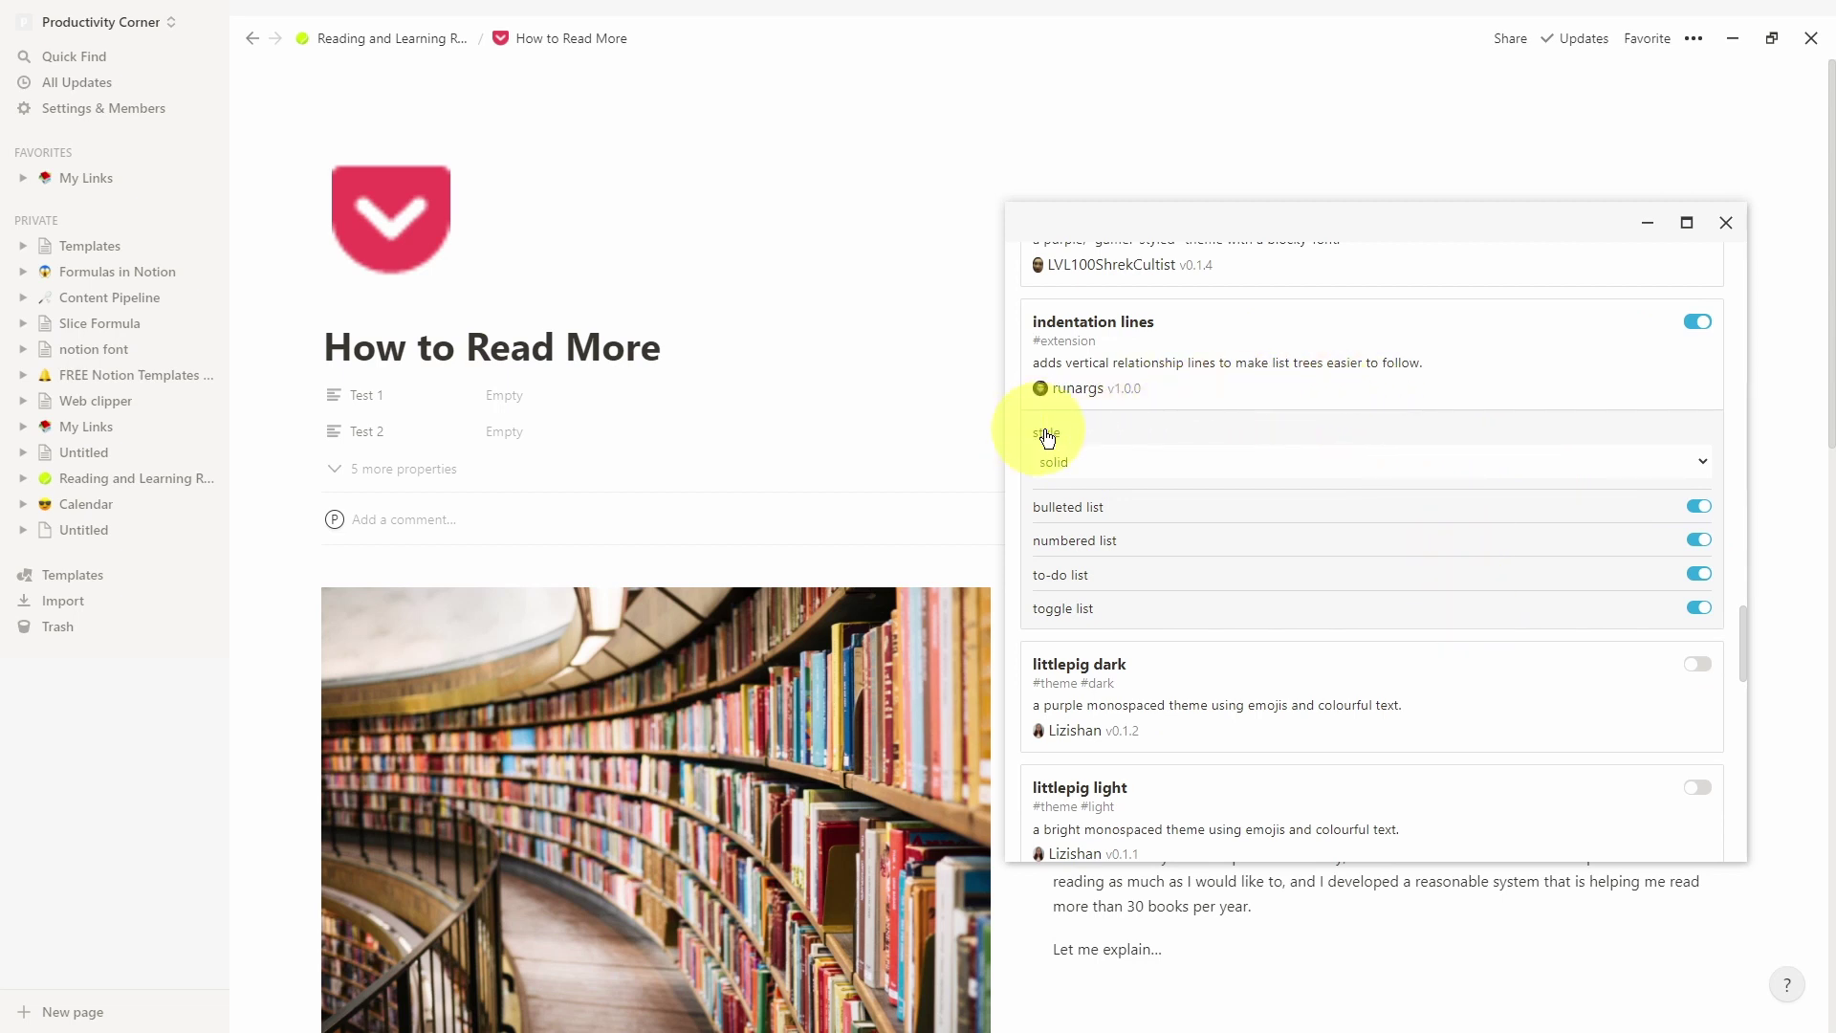
left_click(1198, 468)
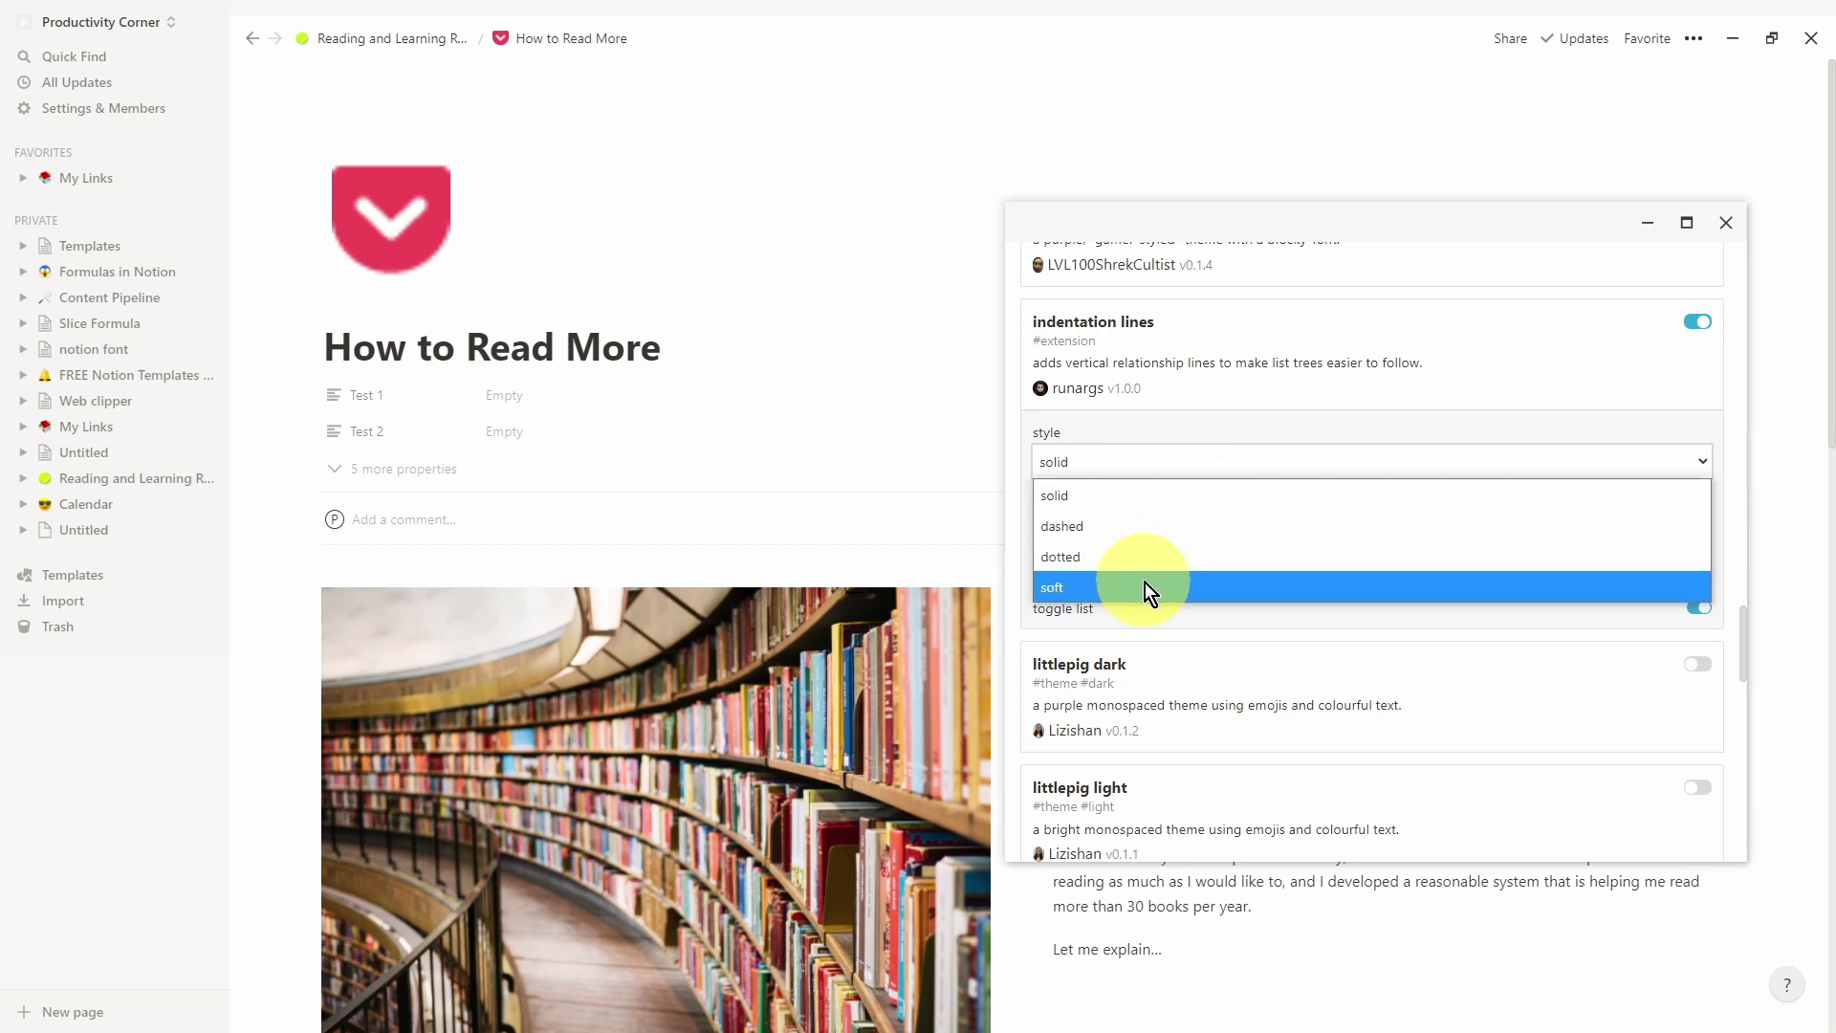
left_click(1151, 495)
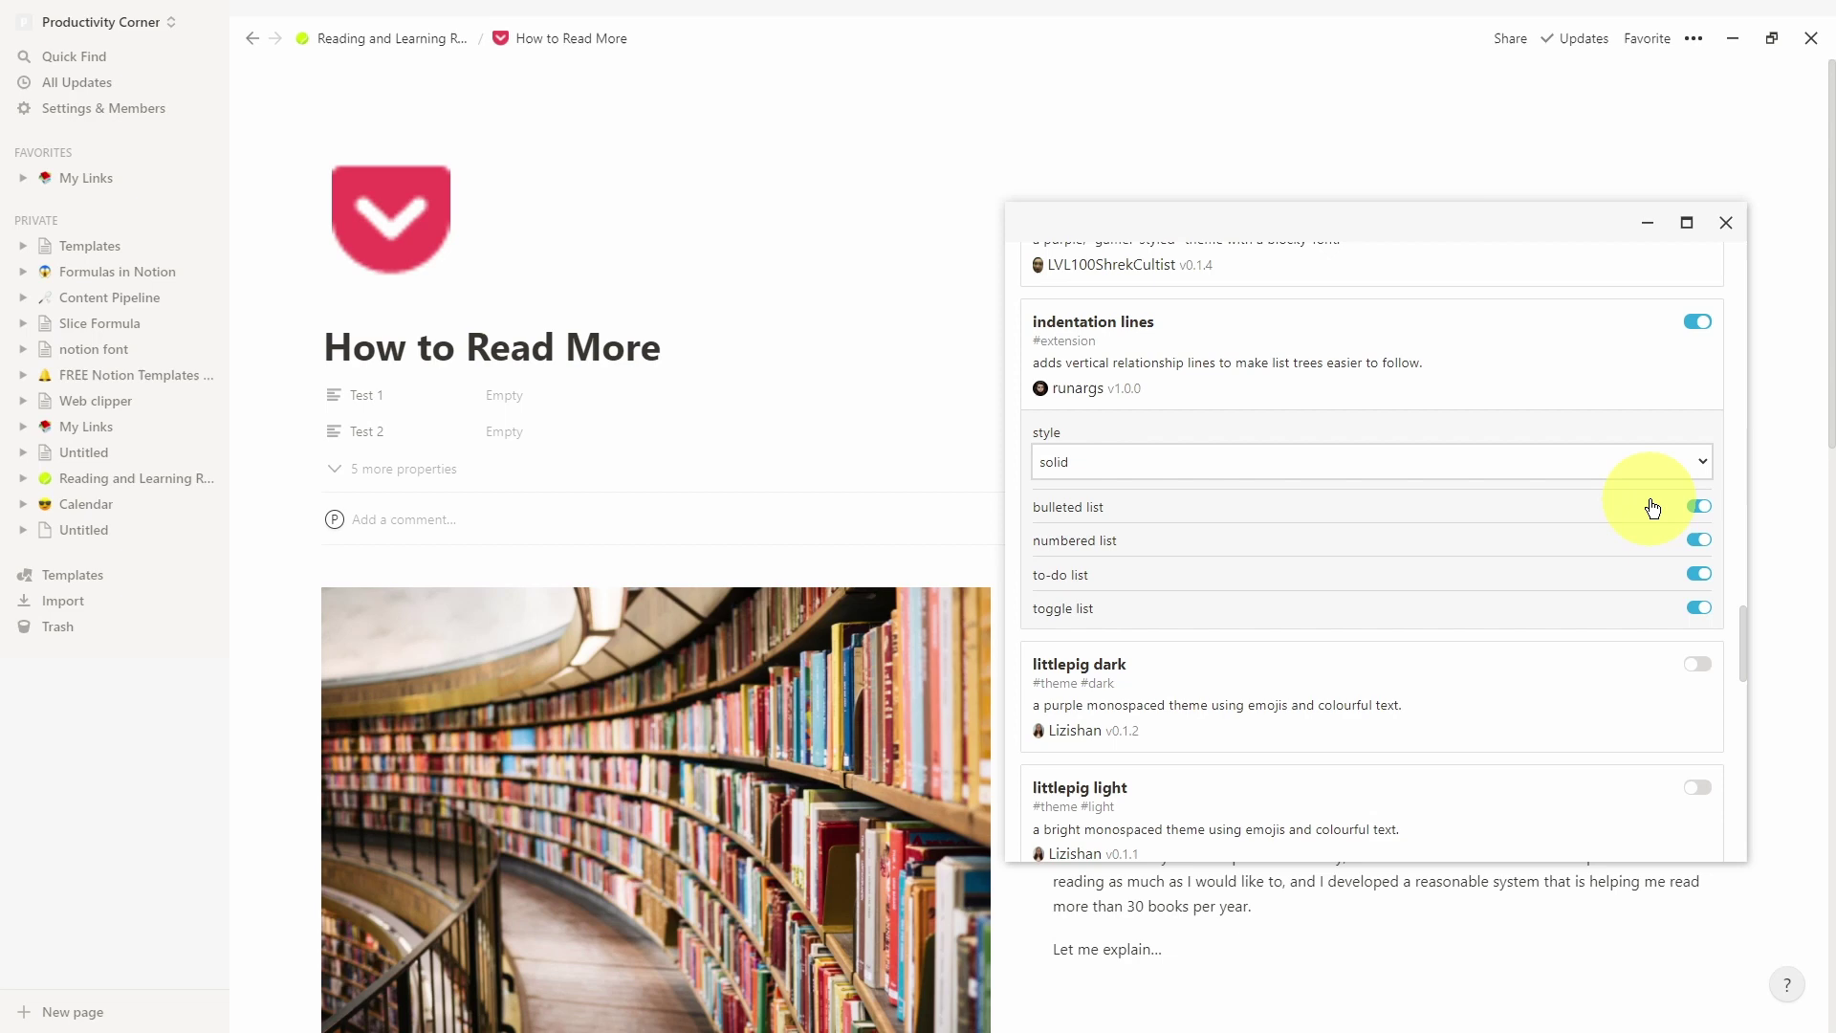
scroll(1652, 509, "up", 15)
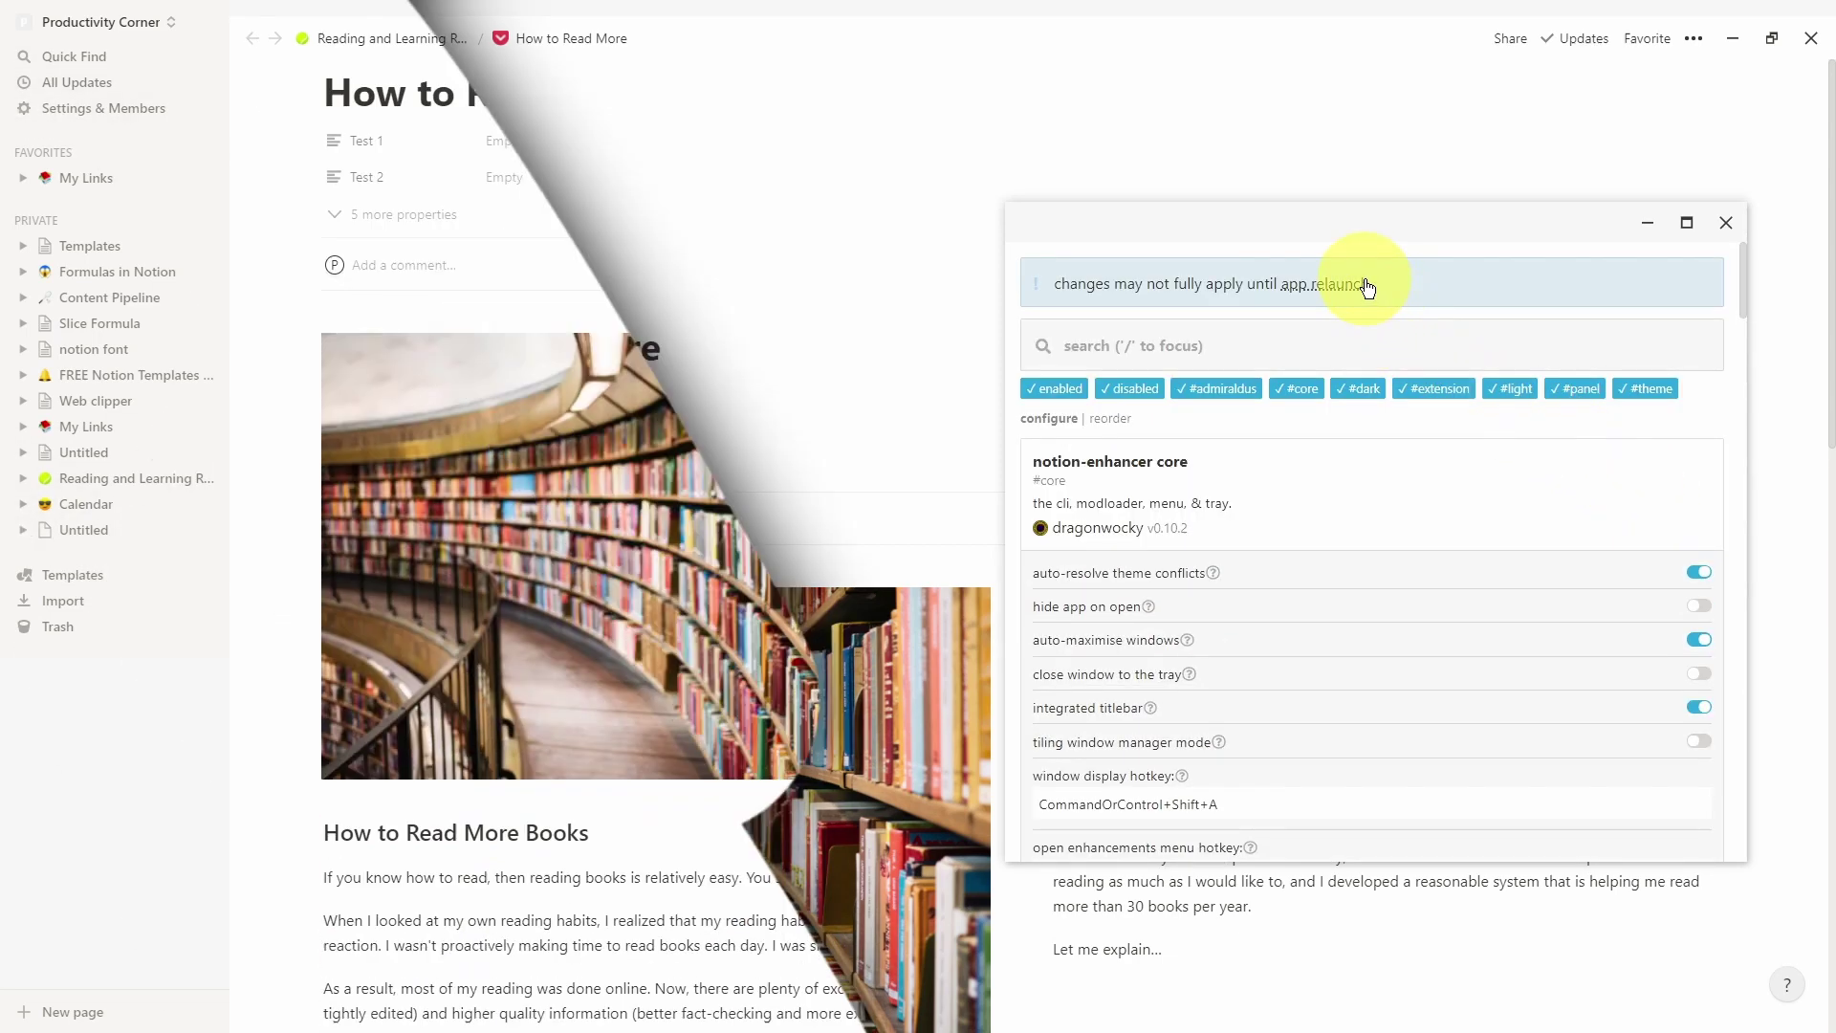